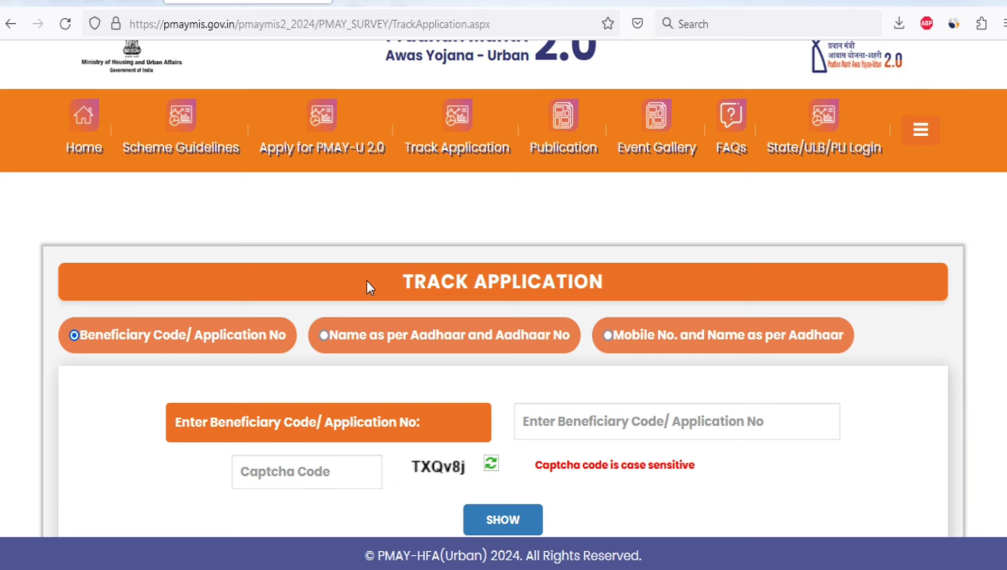
# Step: Examine the Track Application page, its three search options and the message beneath the search form
pyautogui.scroll(-2, 367, 281)
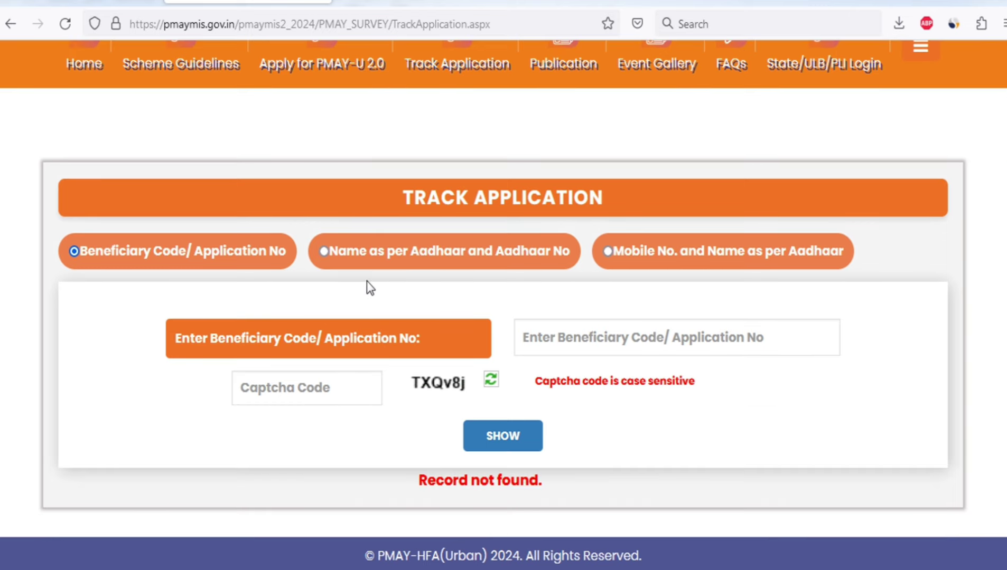
pyautogui.scroll(2, 366, 281)
pyautogui.scroll(2, 366, 281)
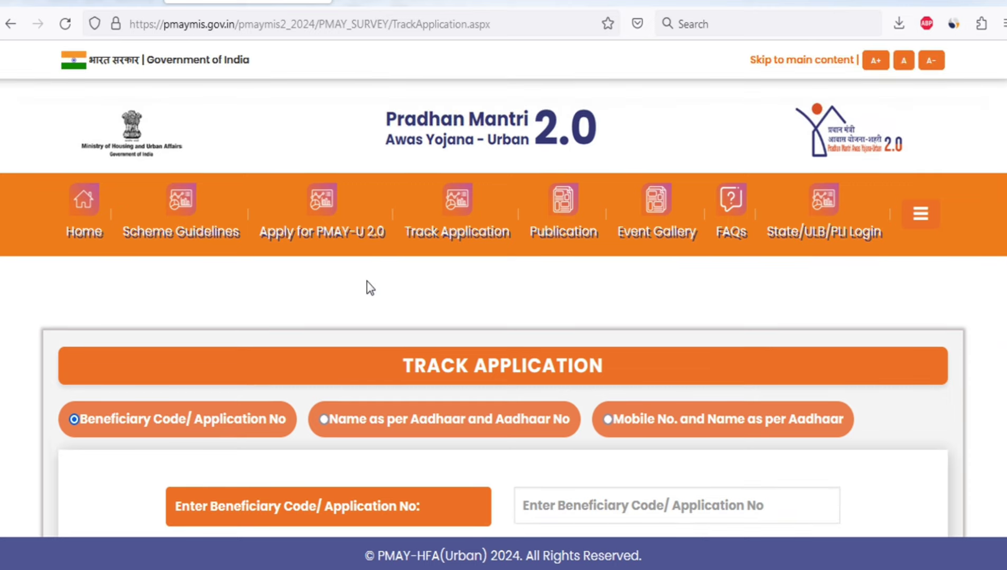
pyautogui.scroll(-2, 366, 281)
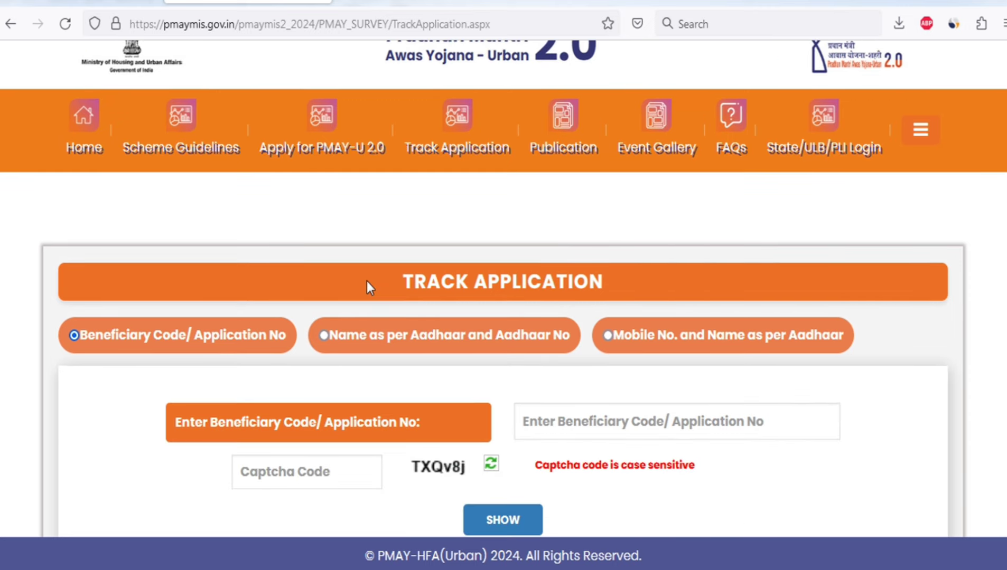
pyautogui.scroll(-2, 367, 287)
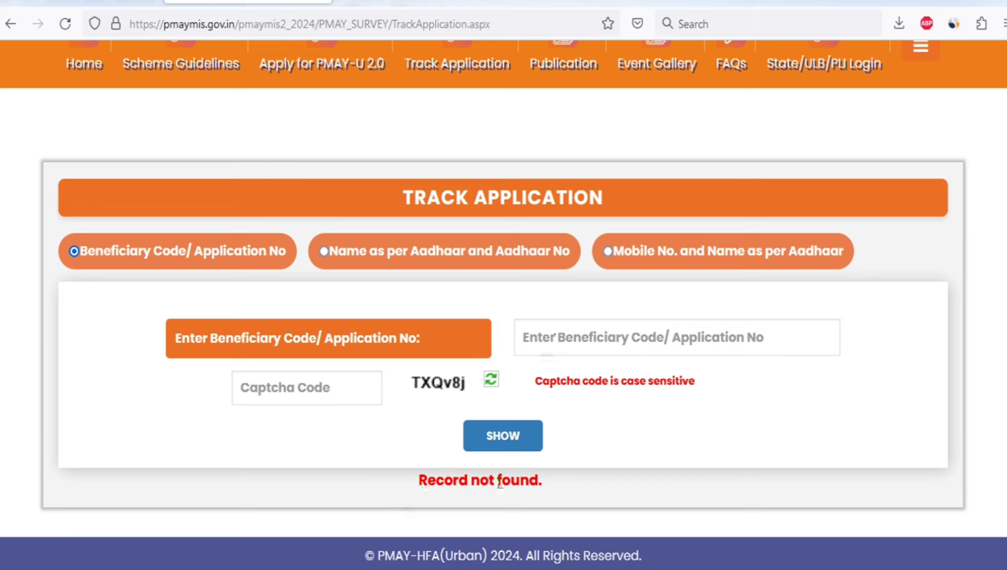
pyautogui.moveTo(414, 480); pyautogui.dragTo(563, 487)
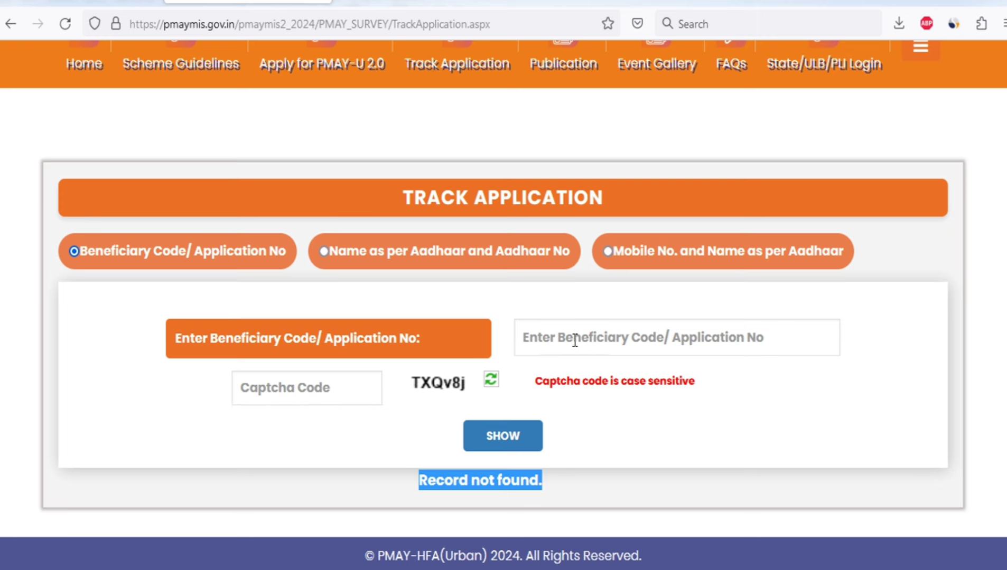
pyautogui.click(455, 480)
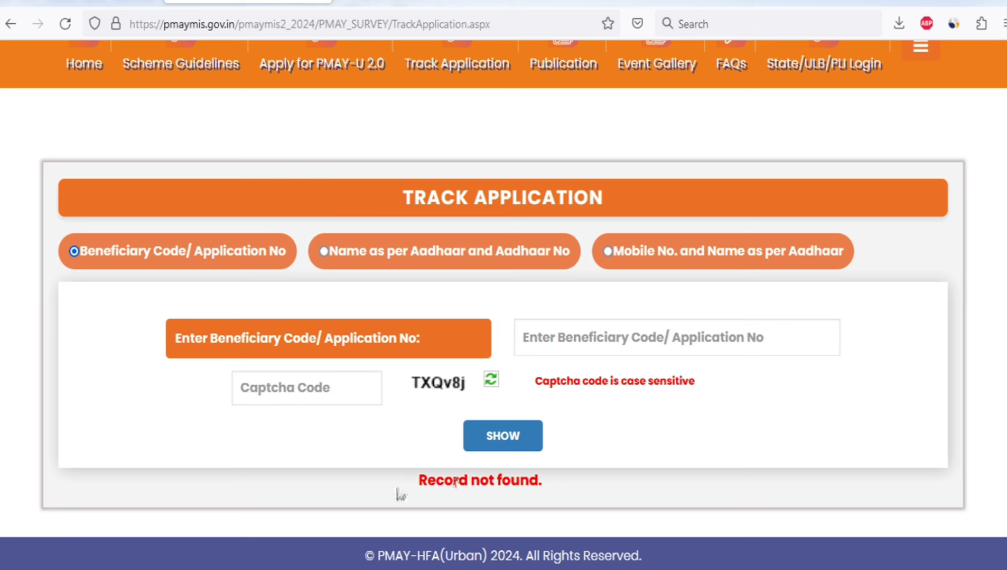
pyautogui.tripleClick(455, 481)
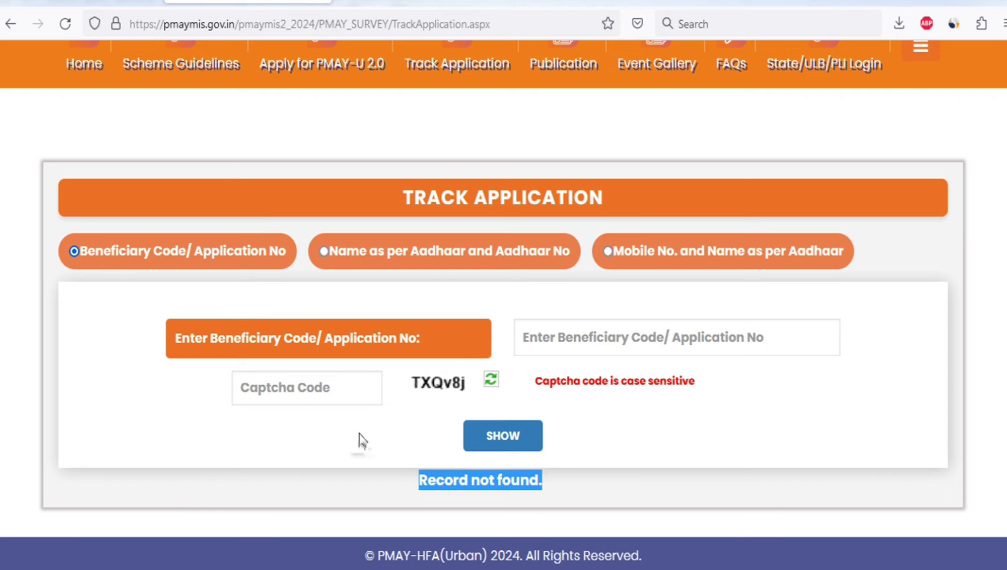
pyautogui.scroll(3, 359, 440)
pyautogui.scroll(-3, 326, 337)
pyautogui.scroll(2, 326, 331)
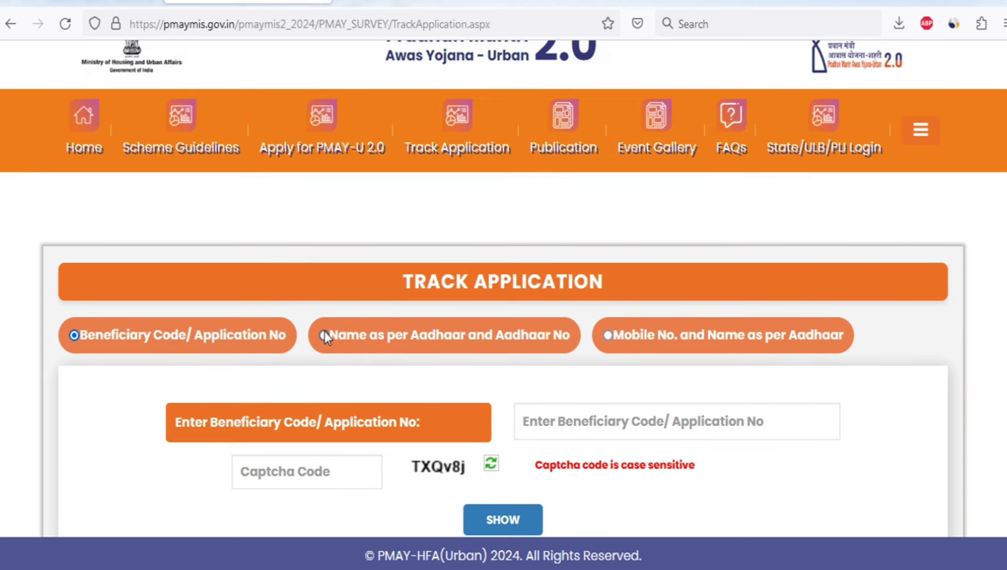
pyautogui.scroll(-2, 323, 331)
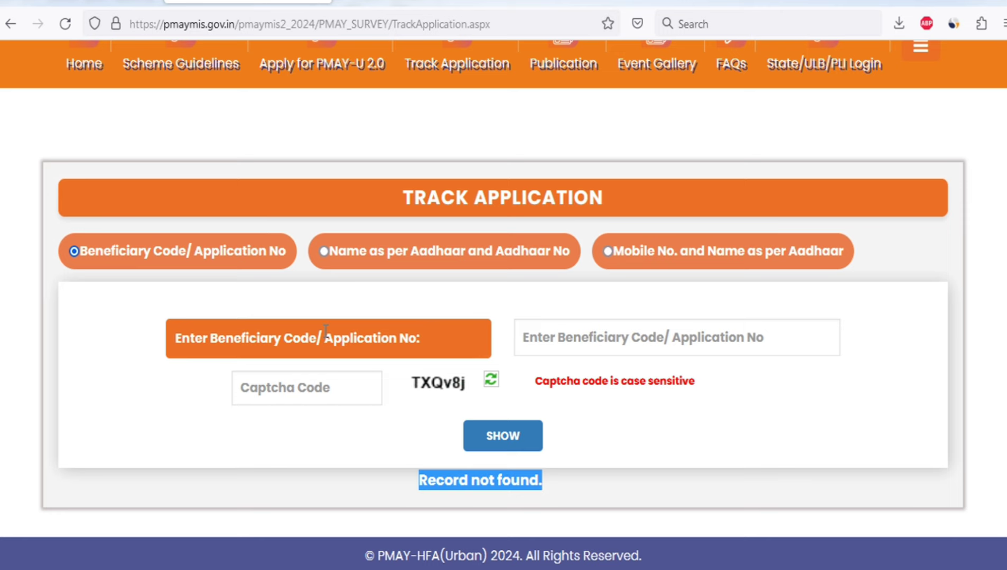
pyautogui.scroll(4, 326, 331)
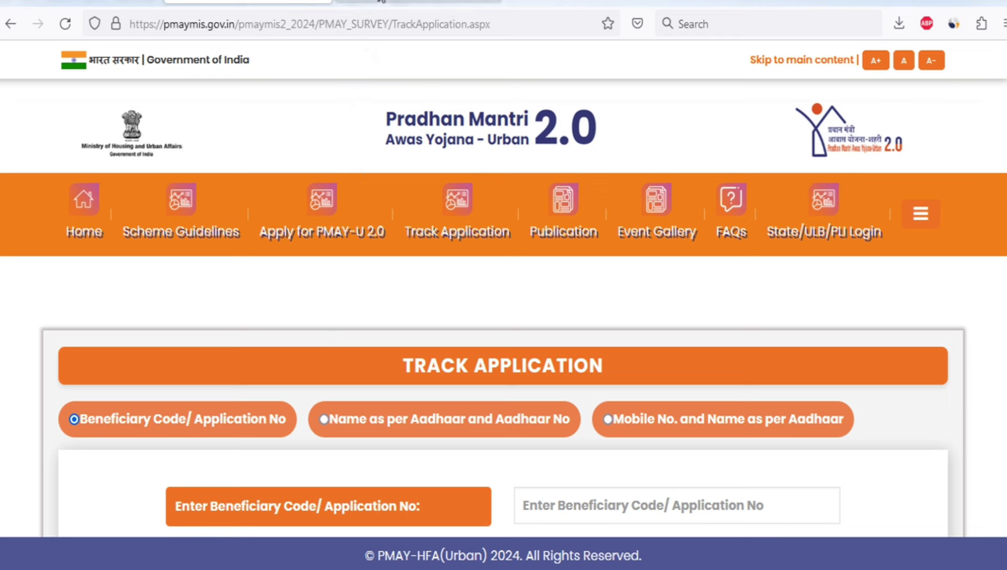
# Step: Switch to the PMAY-U 2.0 home page and open the Applicant login page from its login options
pyautogui.click(376, 6)
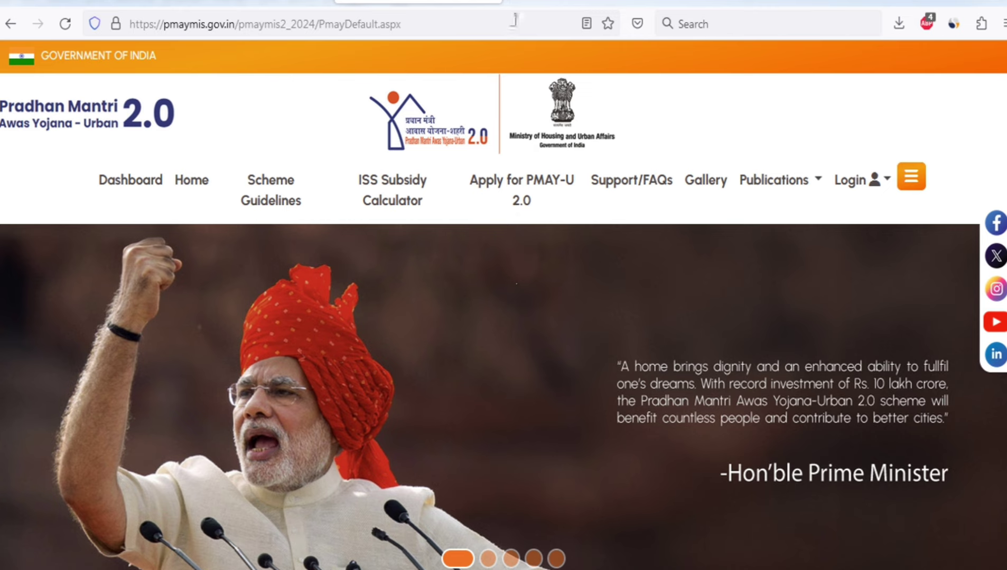
pyautogui.click(249, 5)
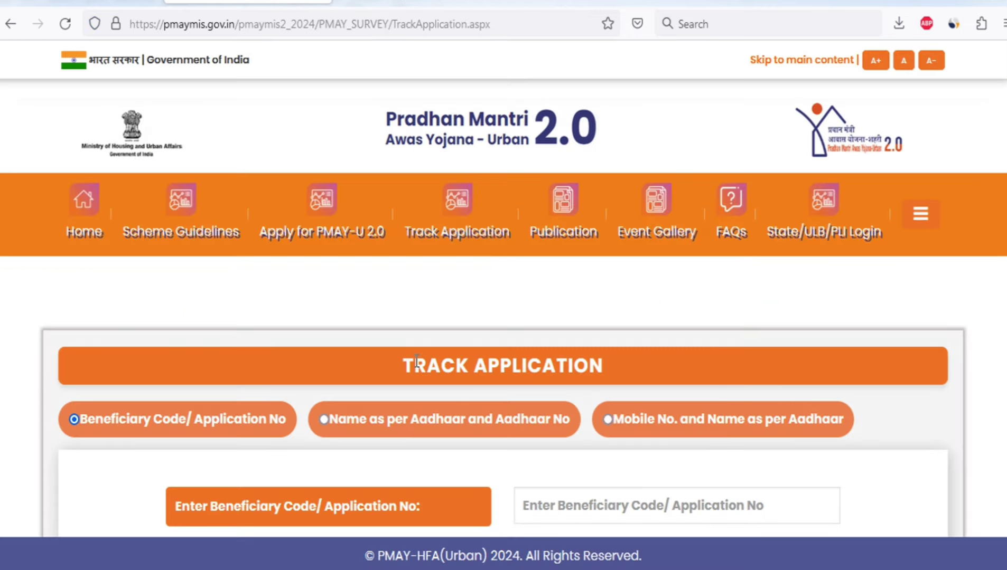
pyautogui.scroll(-2, 485, 416)
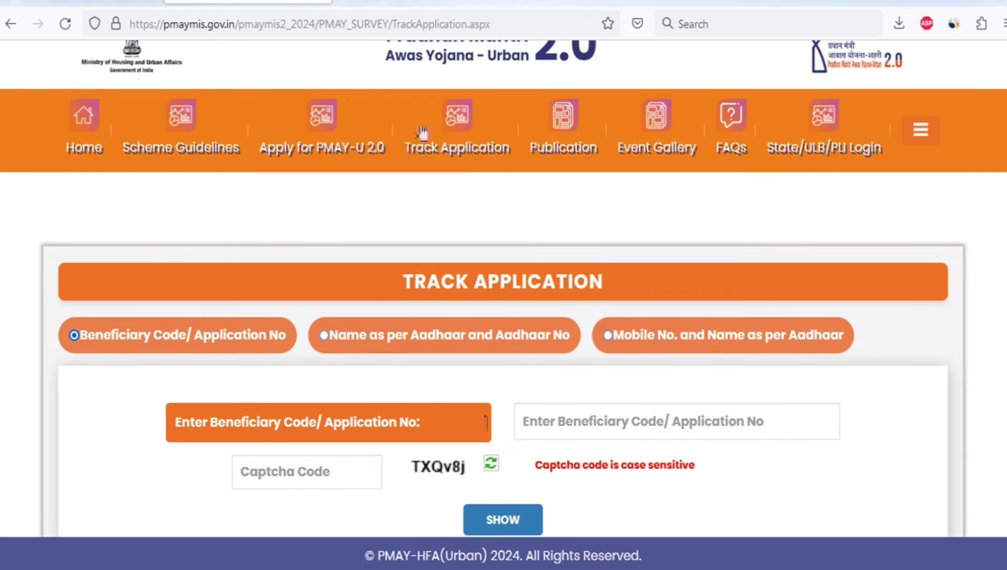
pyautogui.click(417, 5)
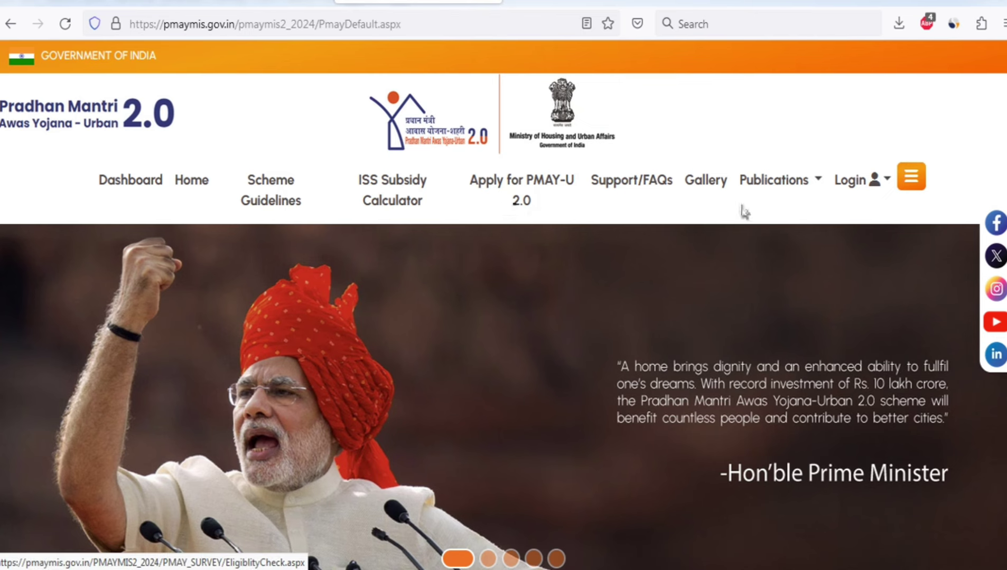
pyautogui.click(867, 182)
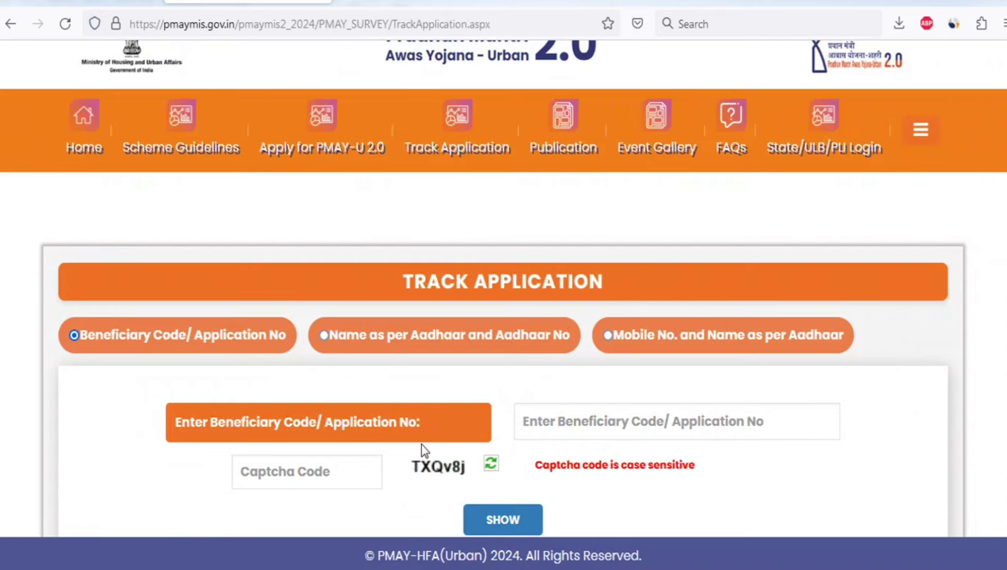
pyautogui.scroll(-2, 422, 444)
pyautogui.click(471, 464)
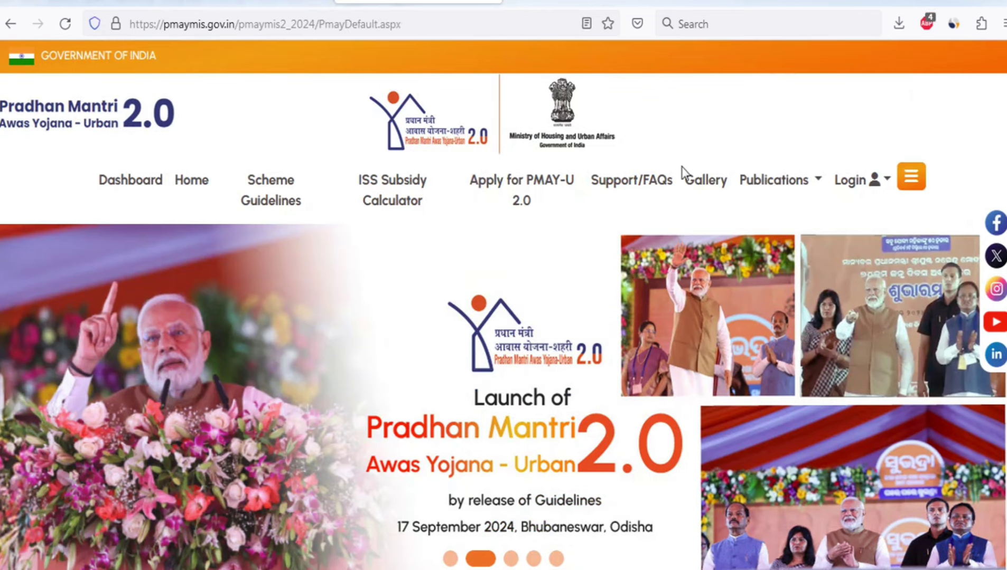
pyautogui.moveTo(869, 185)
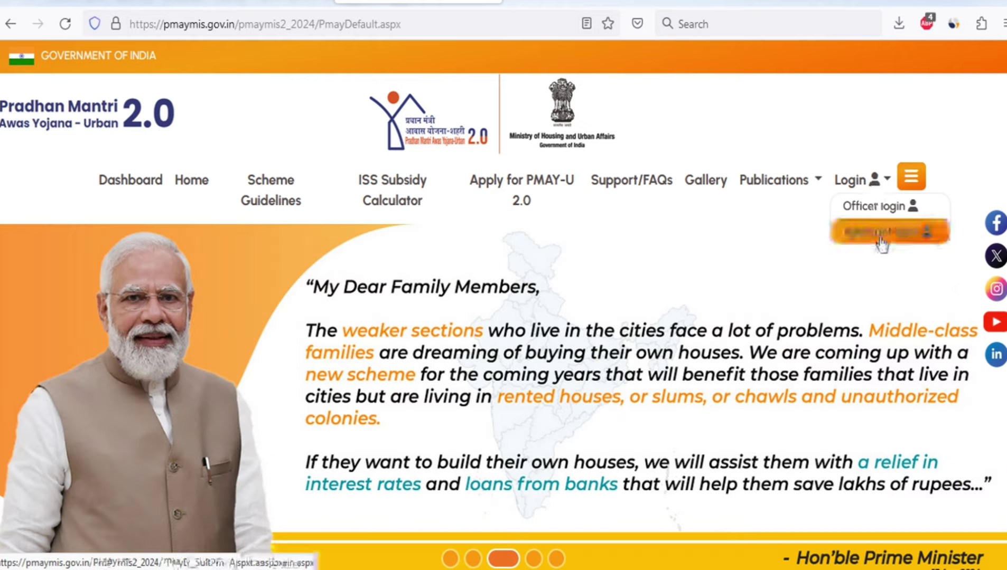
pyautogui.click(891, 232)
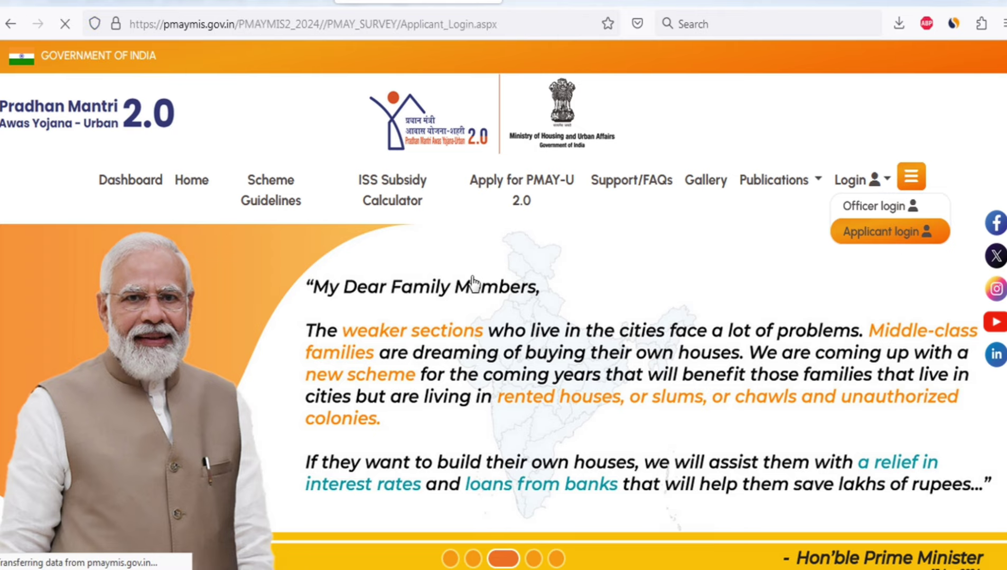
# Step: Return to the Track Application page and highlight the message below the search form to review it
pyautogui.scroll(-2, 465, 243)
pyautogui.scroll(-2, 459, 206)
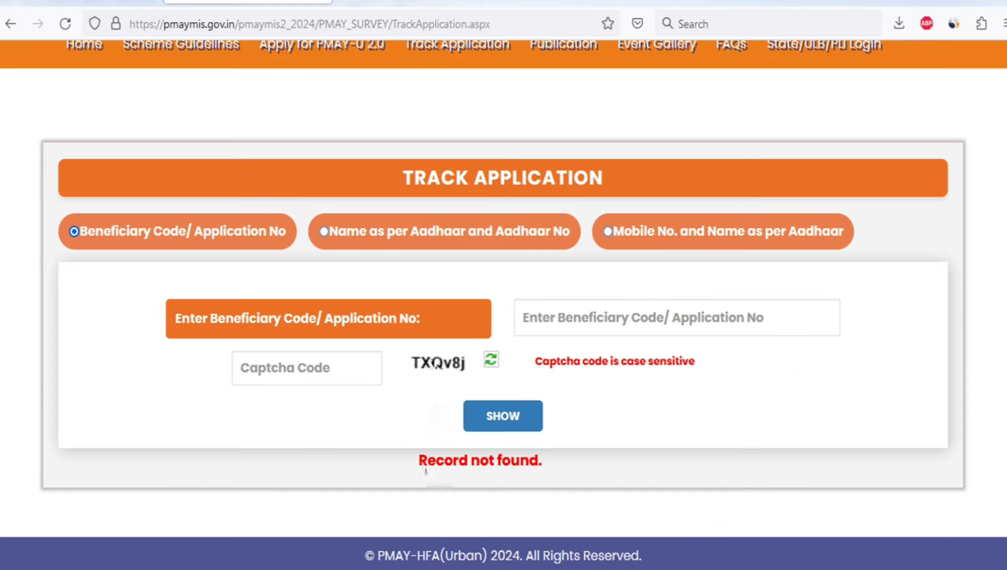
pyautogui.moveTo(420, 461); pyautogui.dragTo(569, 468)
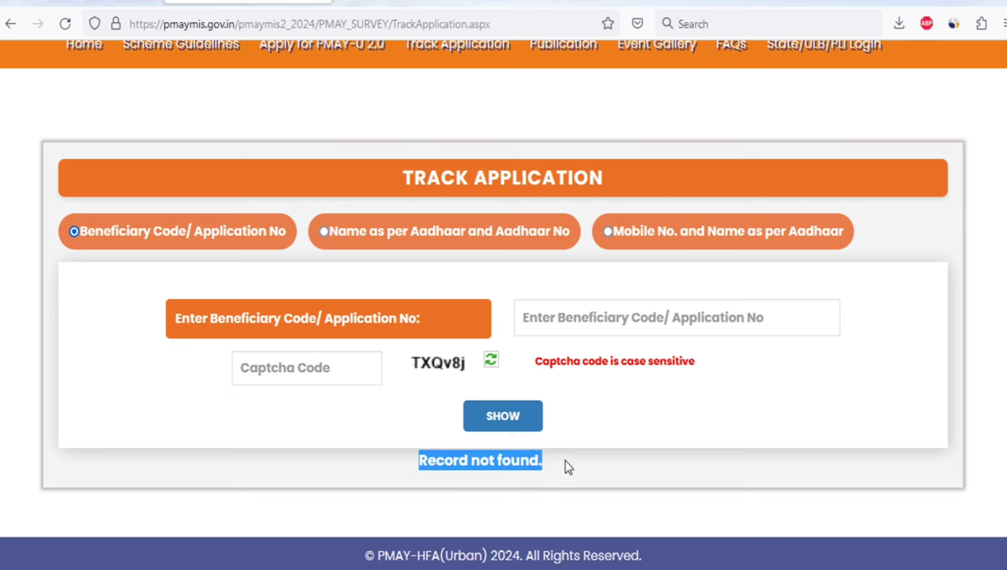
pyautogui.click(501, 470)
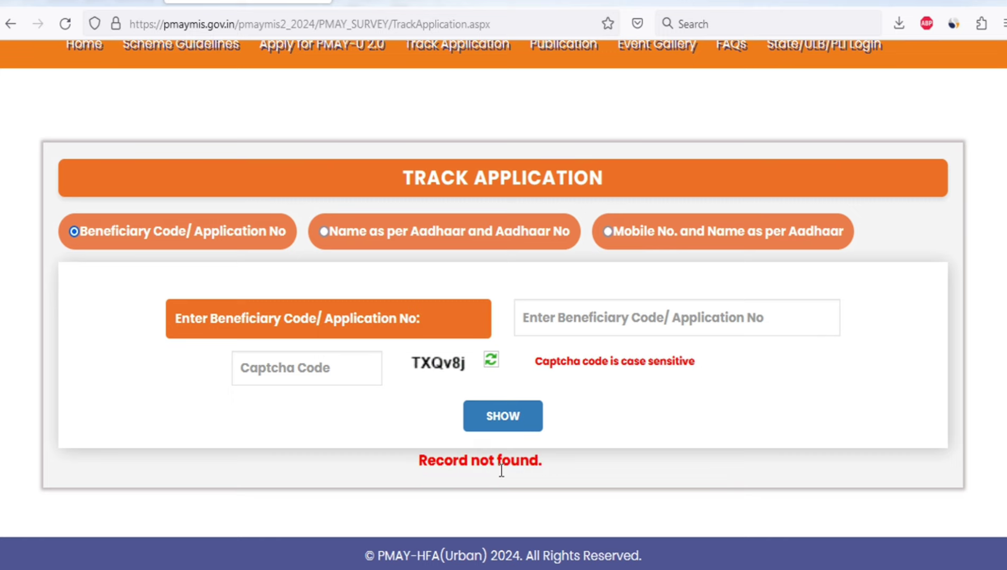
pyautogui.click(386, 4)
pyautogui.click(296, 3)
pyautogui.moveTo(419, 463); pyautogui.dragTo(604, 458)
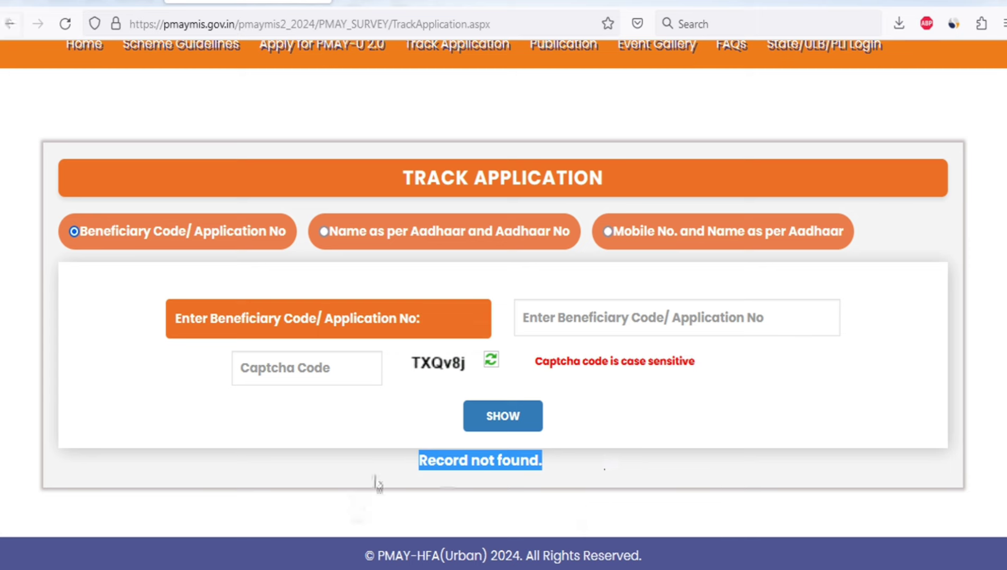
pyautogui.click(457, 456)
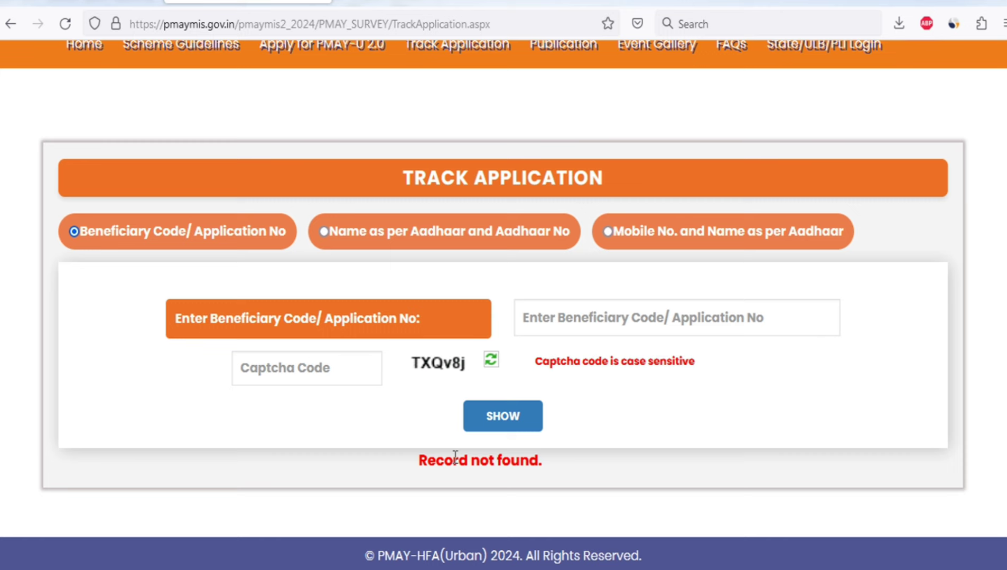
pyautogui.scroll(2, 455, 458)
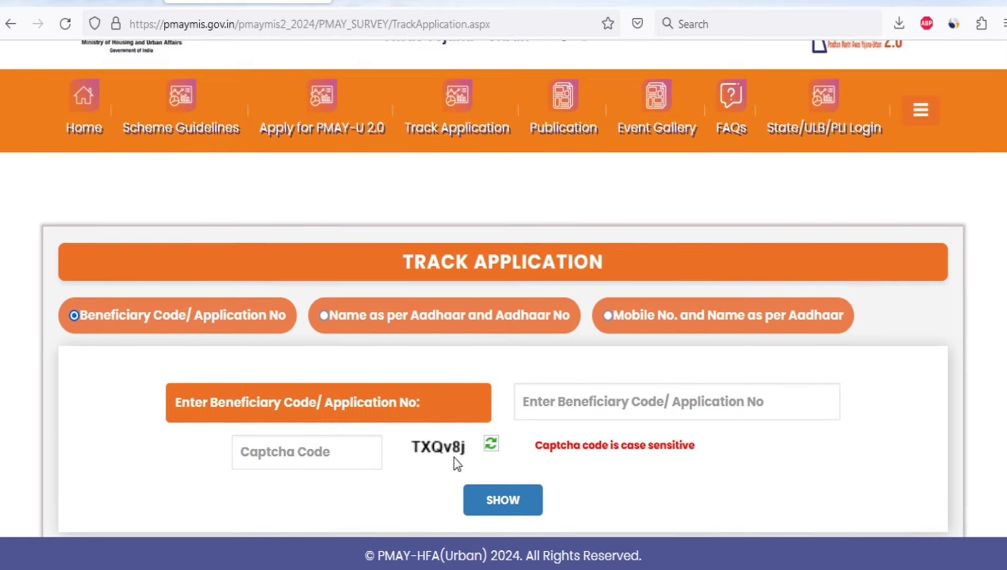
# Step: Switch to the Applicant Login page and review its Aadhaar and name fields, OTP option and support contact section
pyautogui.click(471, 316)
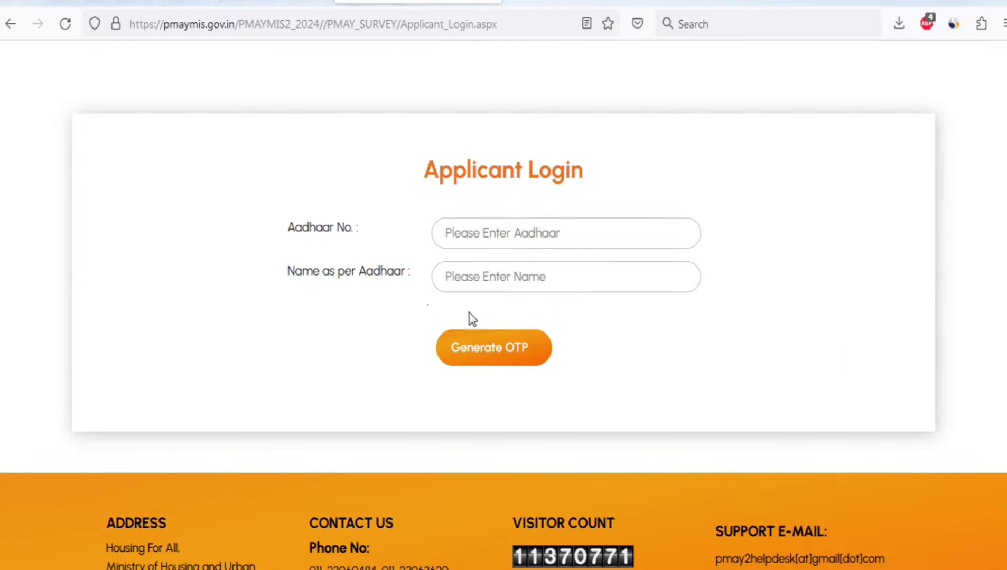
pyautogui.scroll(3, 475, 311)
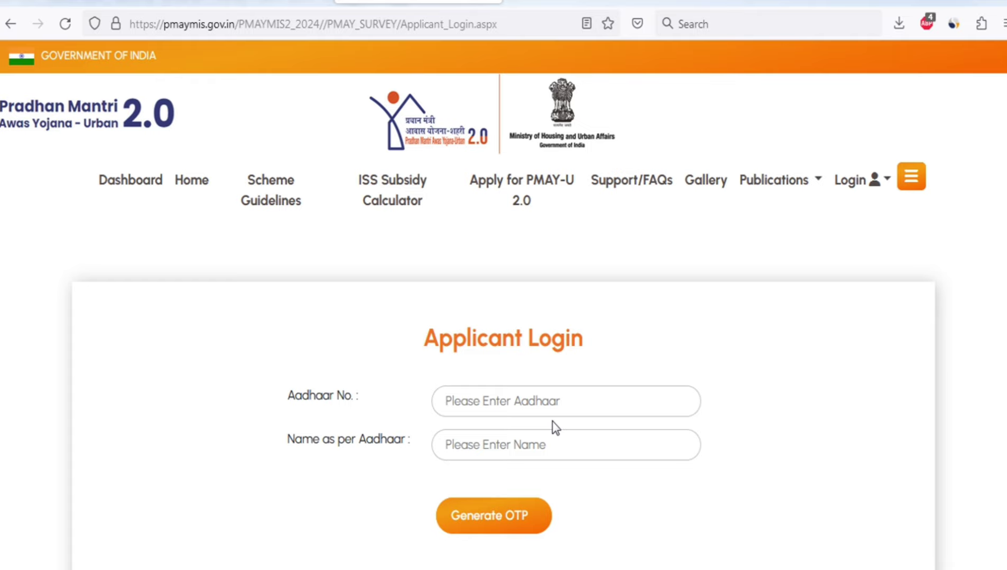
pyautogui.scroll(-2, 552, 421)
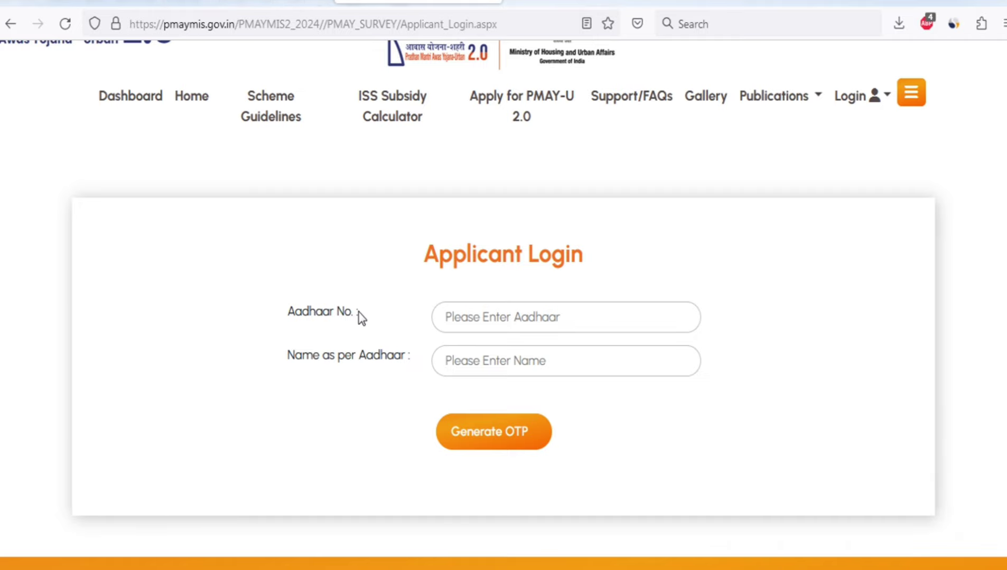
pyautogui.scroll(2, 564, 230)
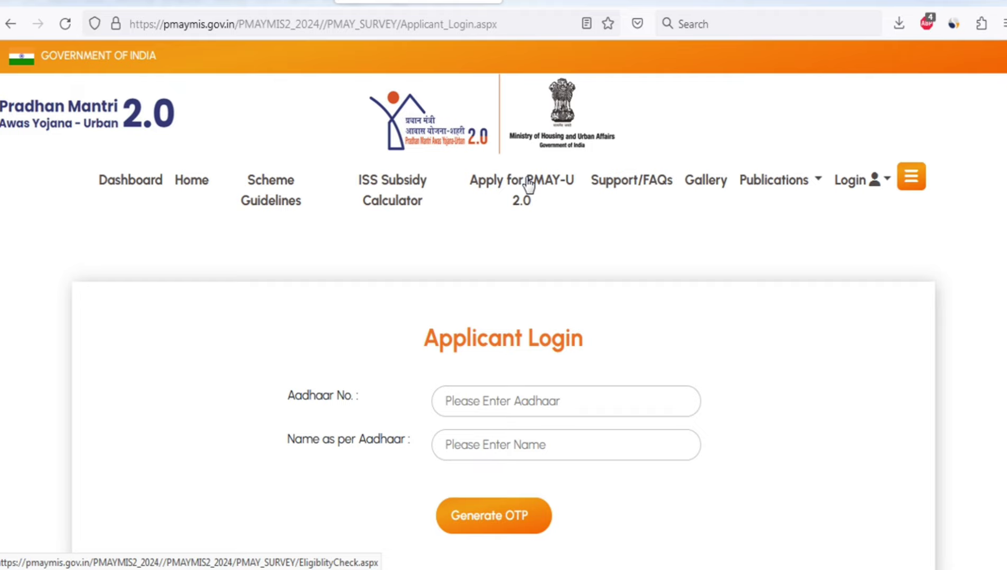
pyautogui.scroll(-5, 487, 263)
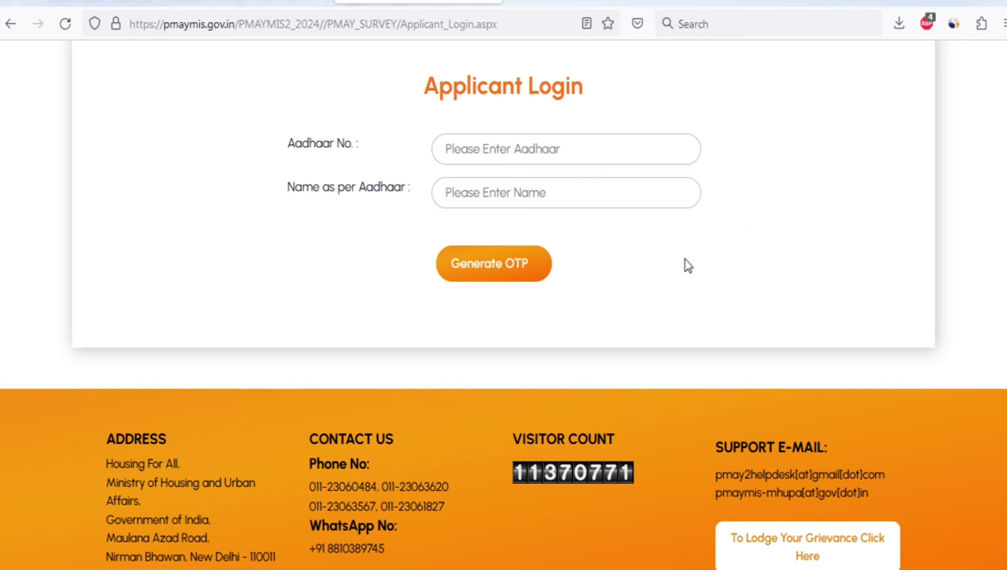
pyautogui.scroll(3, 671, 315)
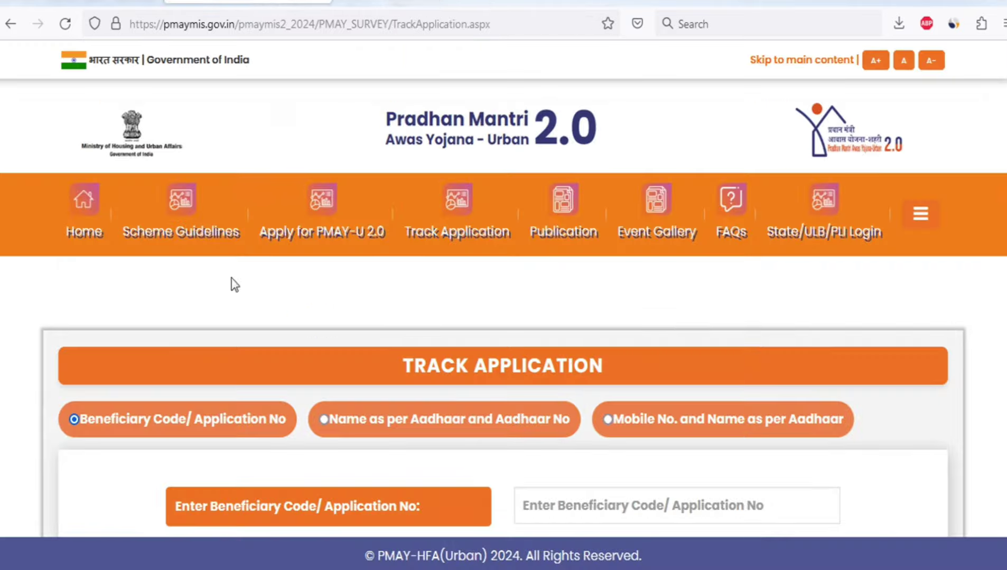
# Step: Compare the Track Application search form with the Applicant Login form, ending back on the tracking page
pyautogui.scroll(-2, 398, 337)
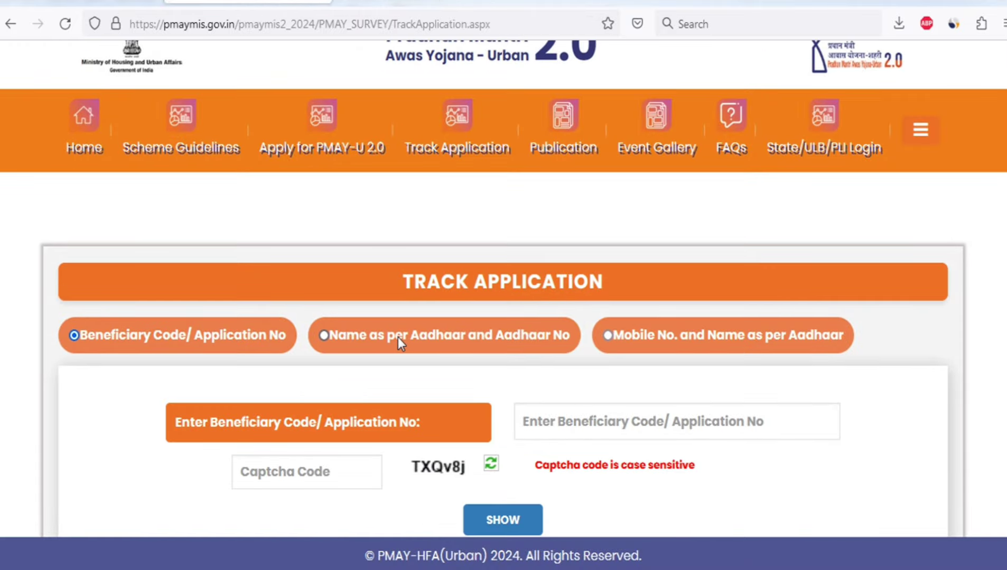
pyautogui.scroll(-2, 398, 338)
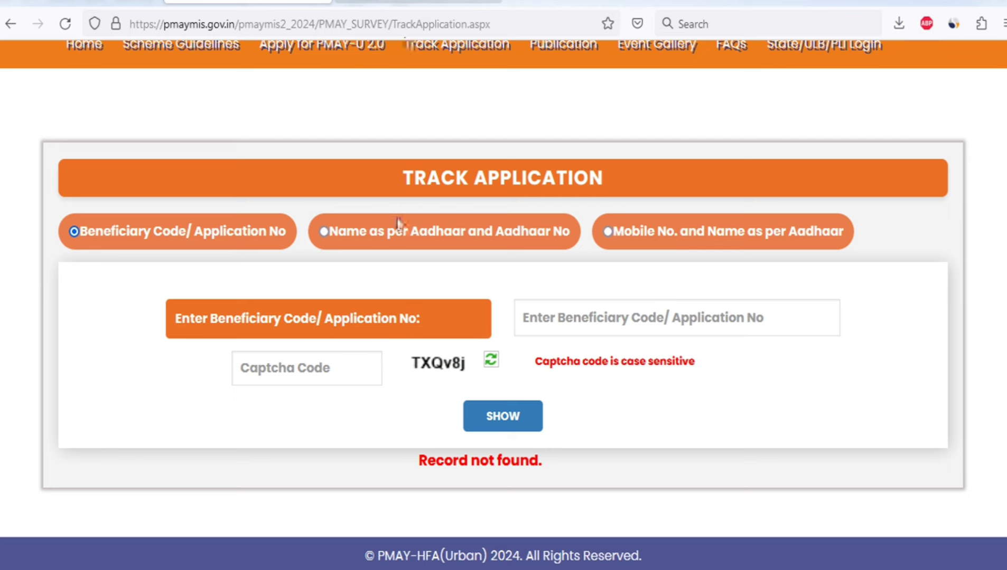
pyautogui.click(531, 111)
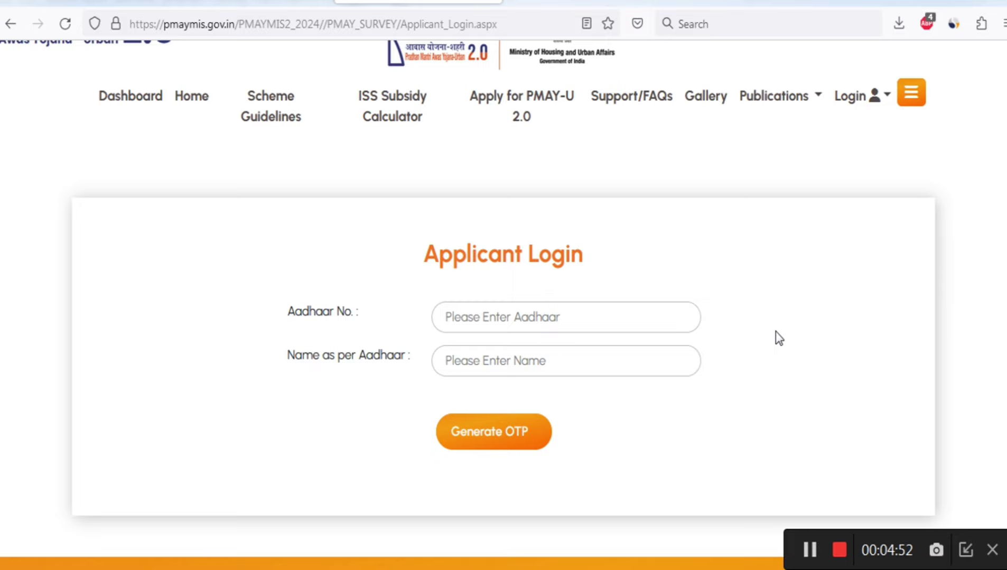
pyautogui.click(259, 2)
pyautogui.scroll(3, 465, 348)
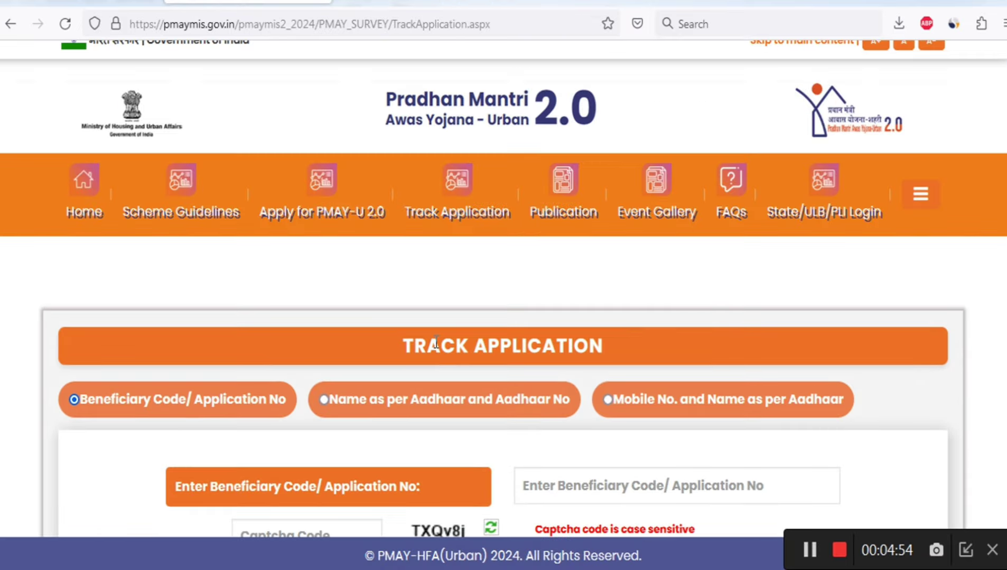